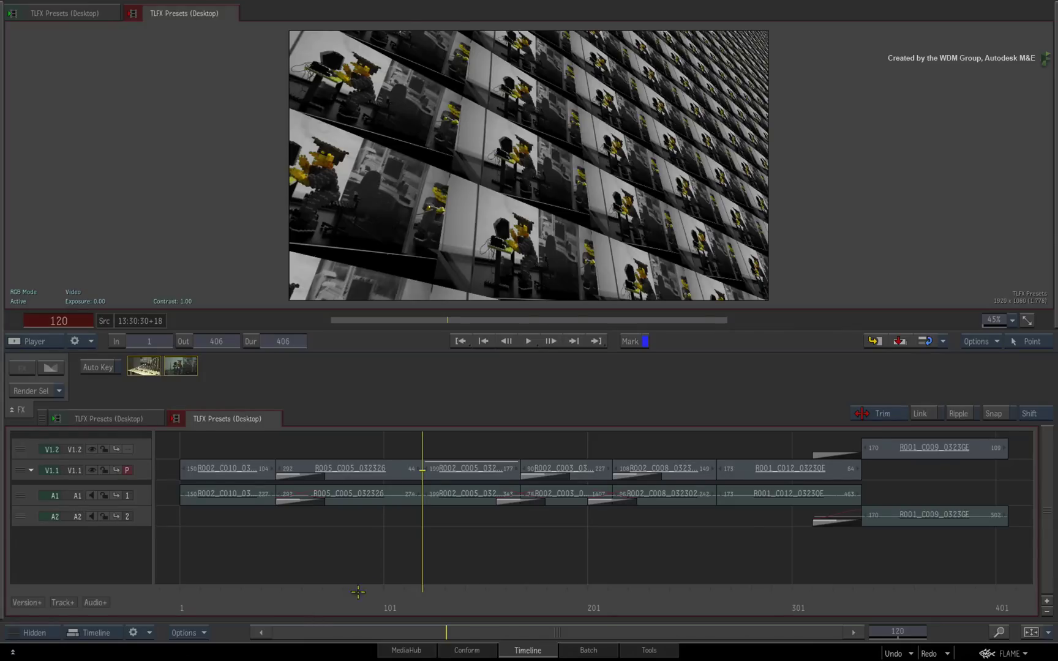
Select the R002_C005 segment, show the Reels view, and pick its Colour Warper and 2D Transform effects
left_click_drag(405, 598, 465, 573)
left_click(483, 478)
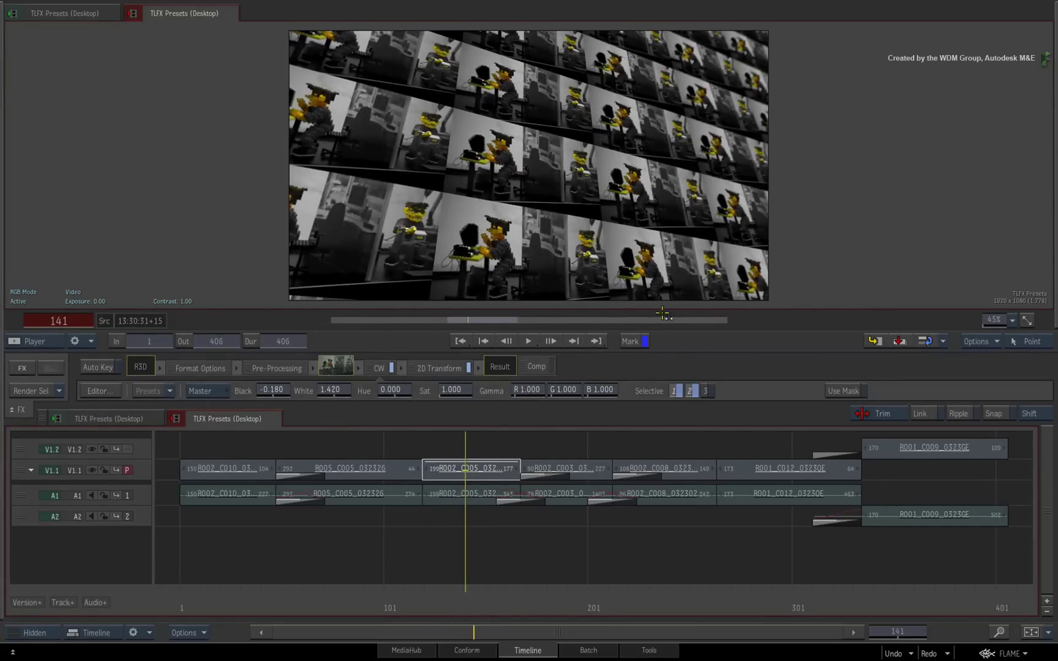
key("Escape")
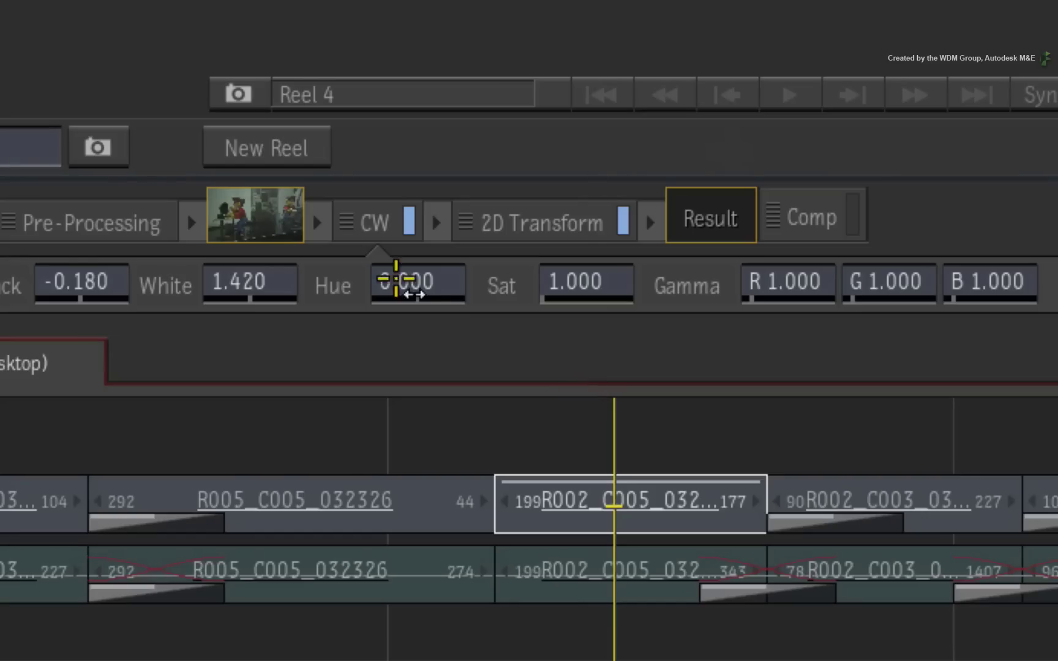
left_click(376, 368)
left_click(517, 229)
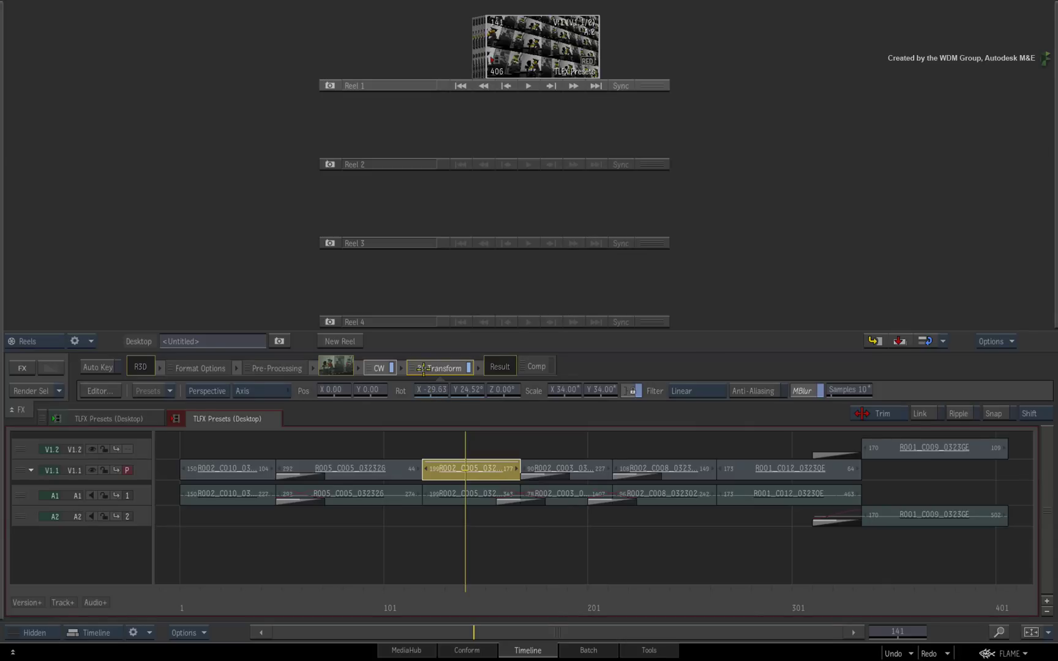
Save the CW and 2D Transform effects as a 'Timeline FX CW TR' clip in Reel 2 and drop it on V1.1
left_click_drag(422, 368, 710, 50)
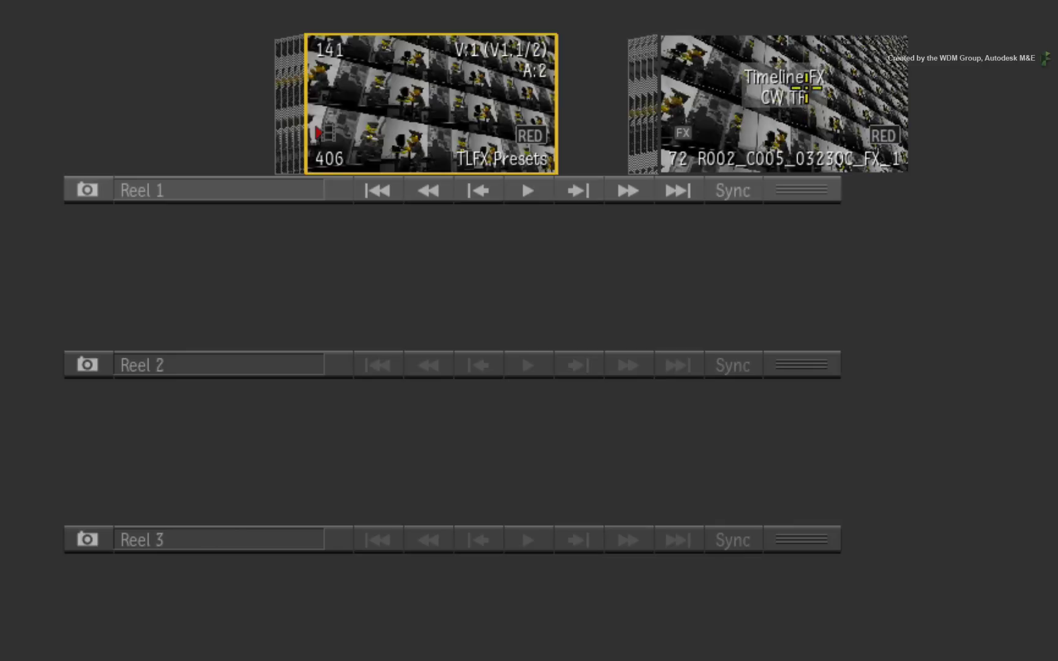
left_click_drag(808, 83, 676, 328)
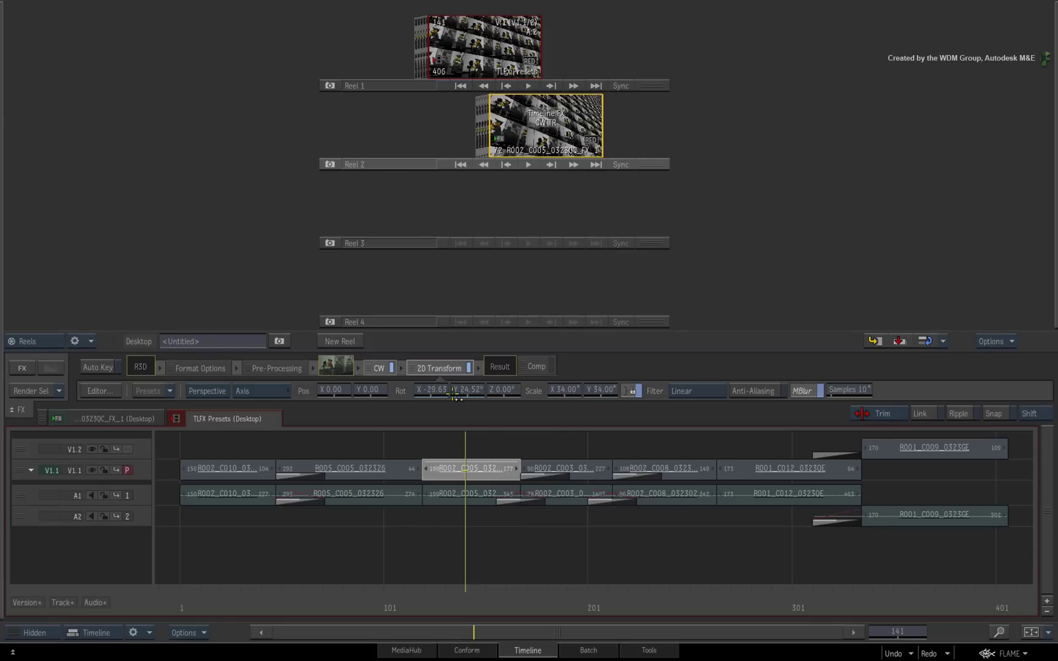
left_click_drag(545, 142, 584, 490)
Copy the R002_C005 timeline segment into Reel 2 beside the FX clip
left_click_drag(511, 618, 460, 589)
left_click(487, 476)
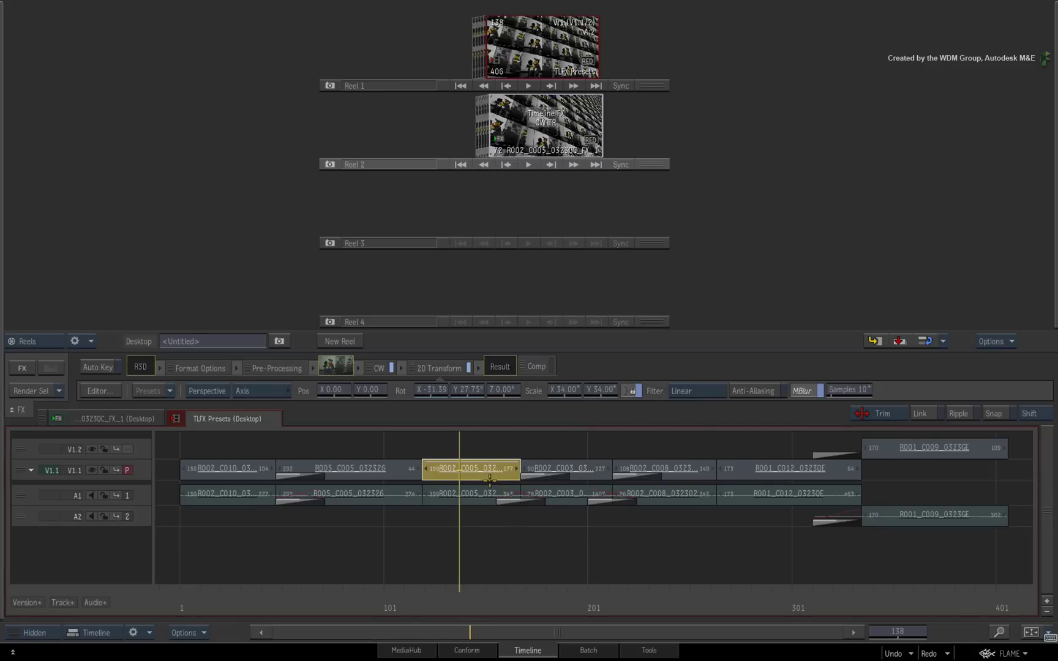
left_click_drag(490, 453, 928, 353)
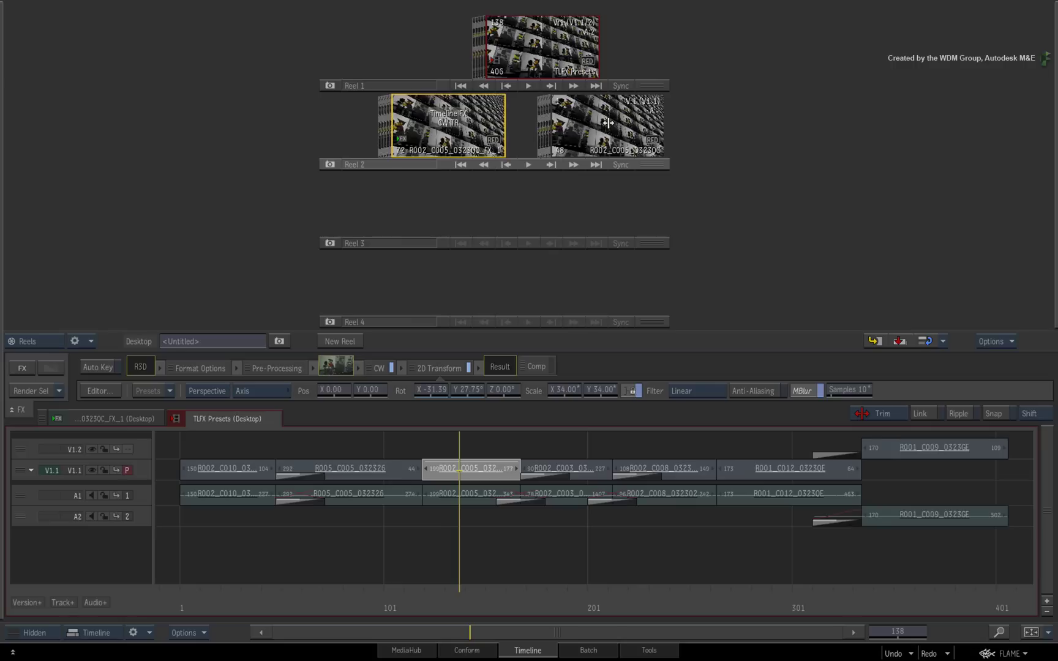
Undo the segment copy in Reel 2 and reselect the R002_C005 segment
key("ctrl+z")
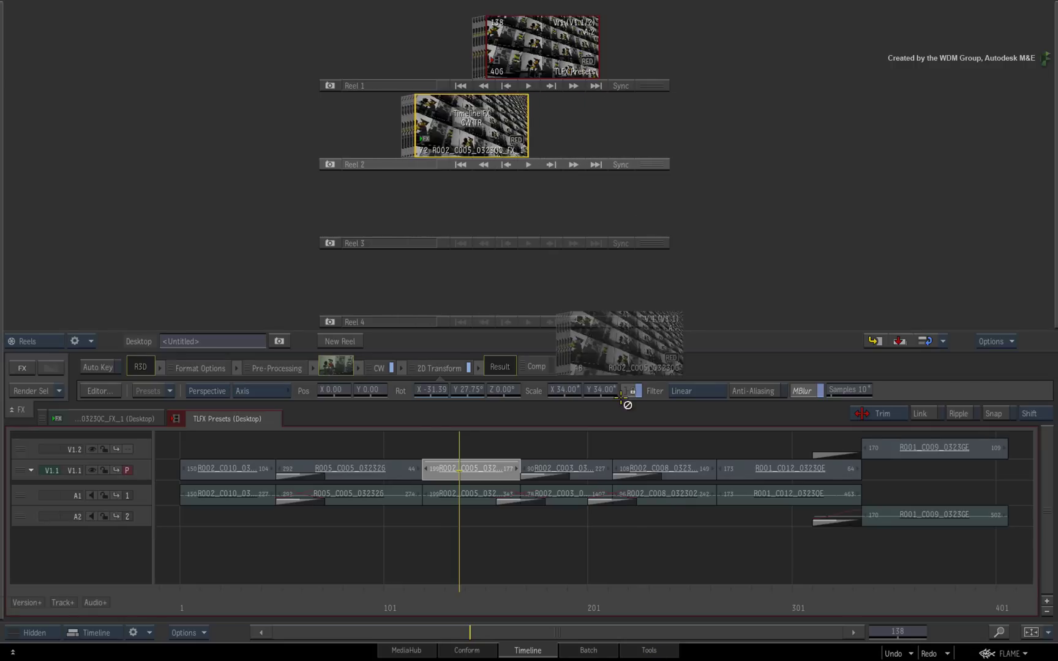
key("ctrl+z")
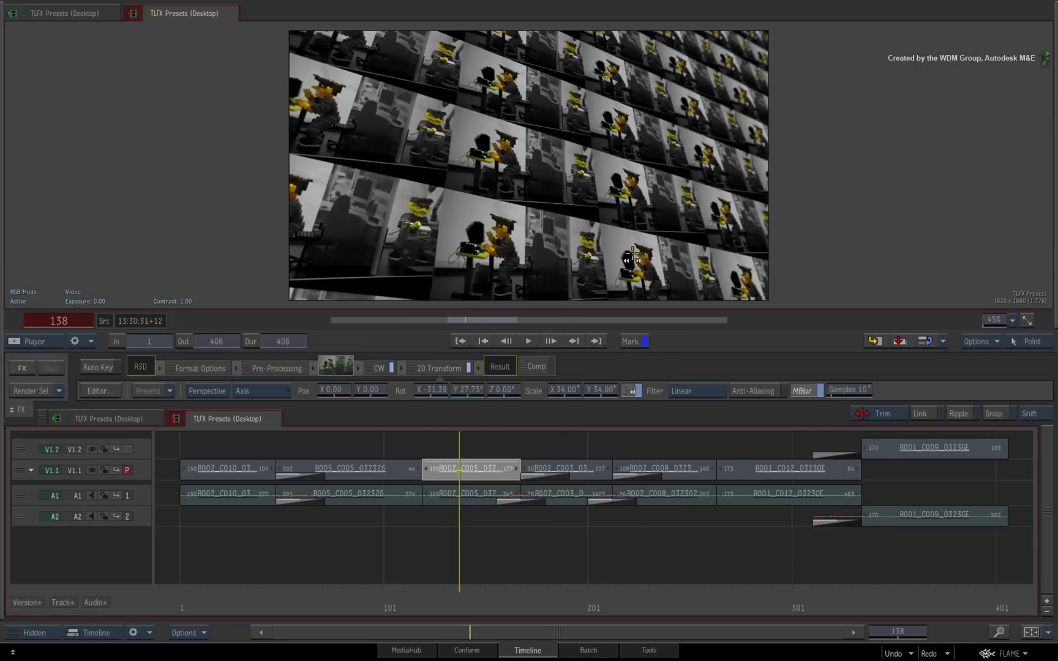
left_click_drag(458, 603, 455, 595)
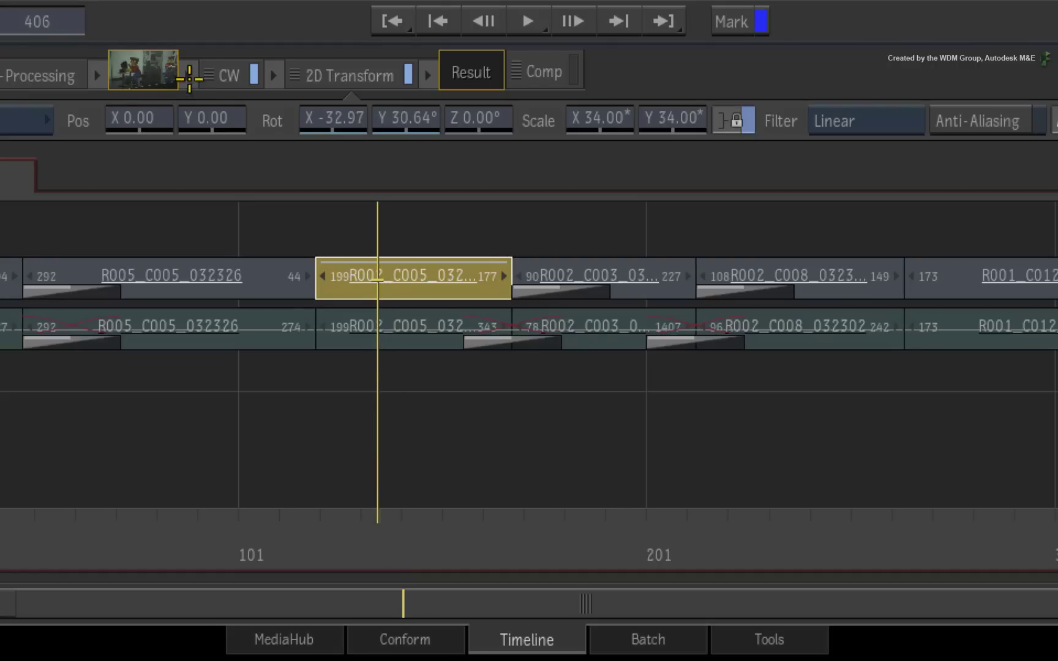
Create an effects setup clip from the segment's 2D Transform effect
left_click(333, 74)
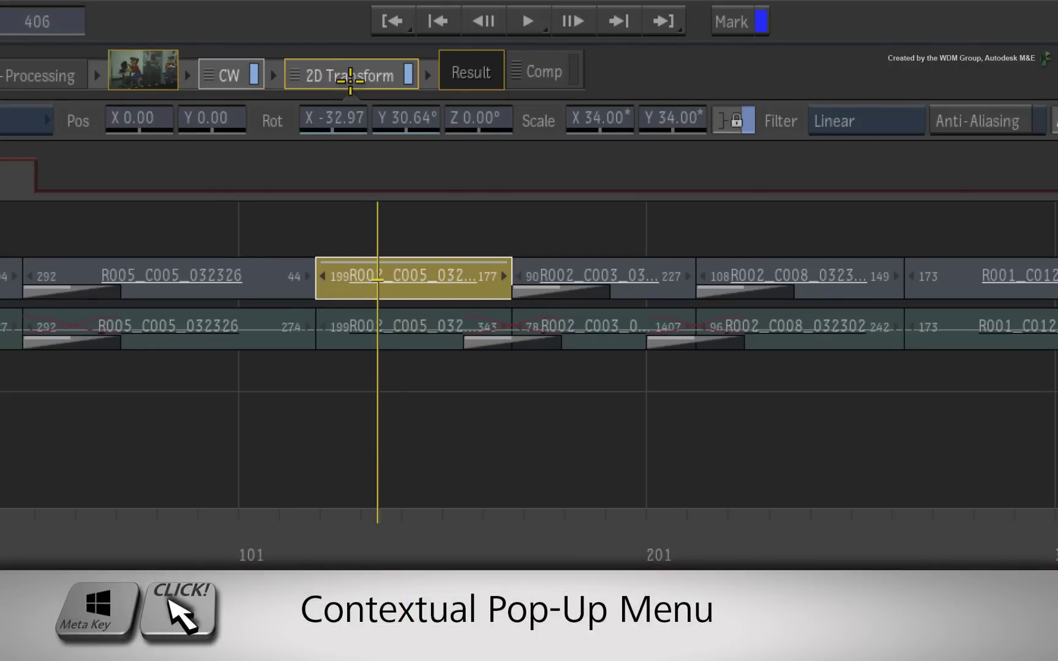
left_click(361, 72, "super")
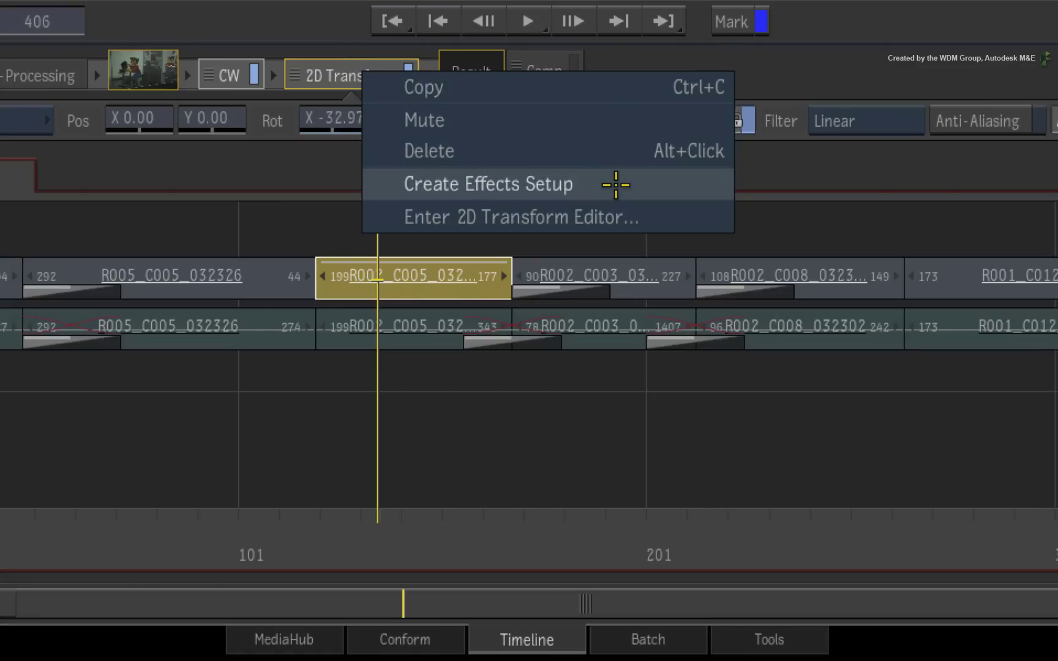
left_click(615, 183)
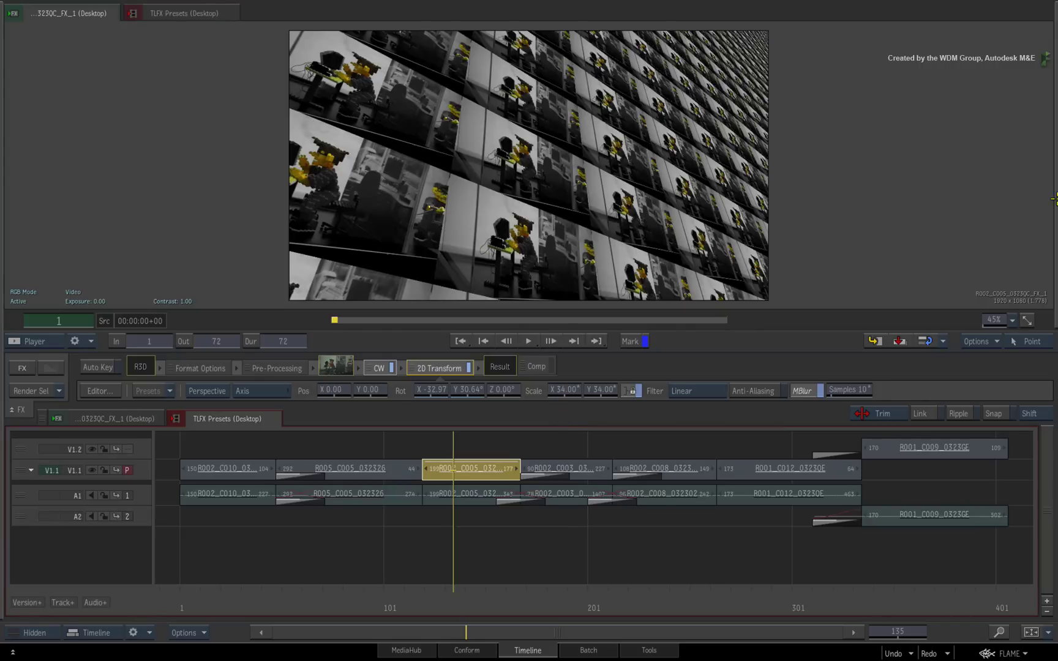
Show the reels and select the new 72-frame R002_C005 FX_1 clip in Reel 1
key("Escape")
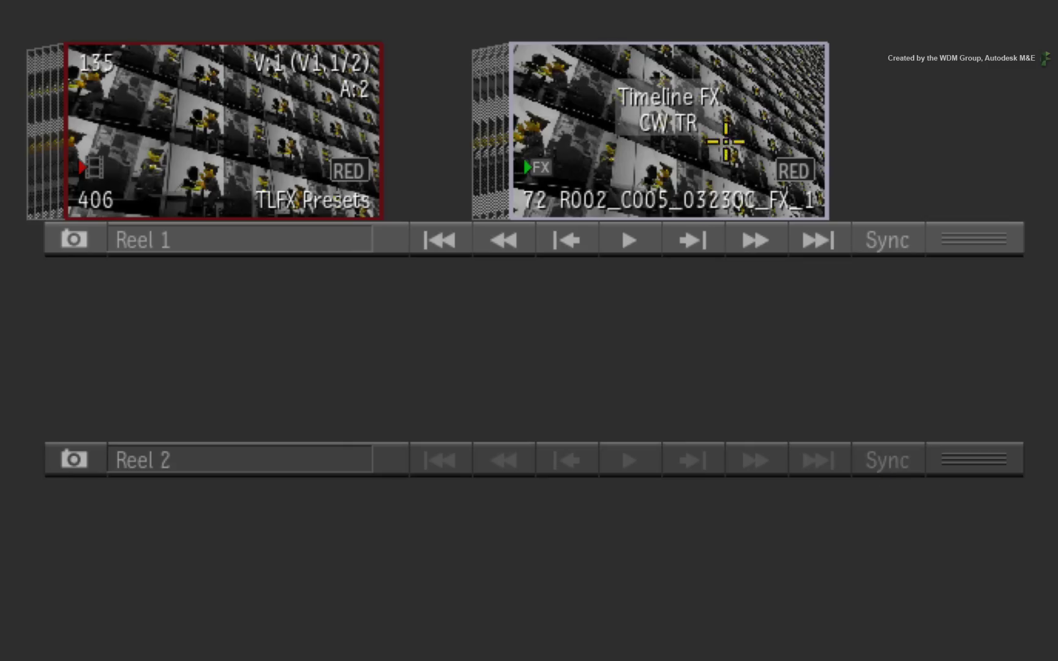
left_click(561, 43)
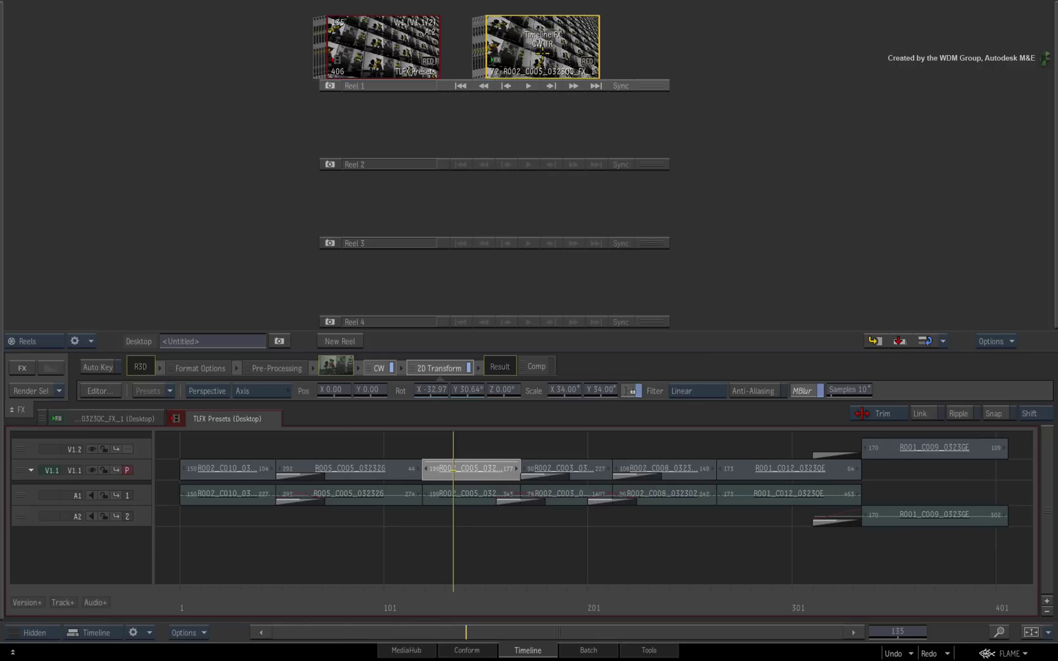
Explode the FX_1 clip in Batch into its Colour Warper and 2D Transform nodes, then return to Timeline
left_click(587, 650)
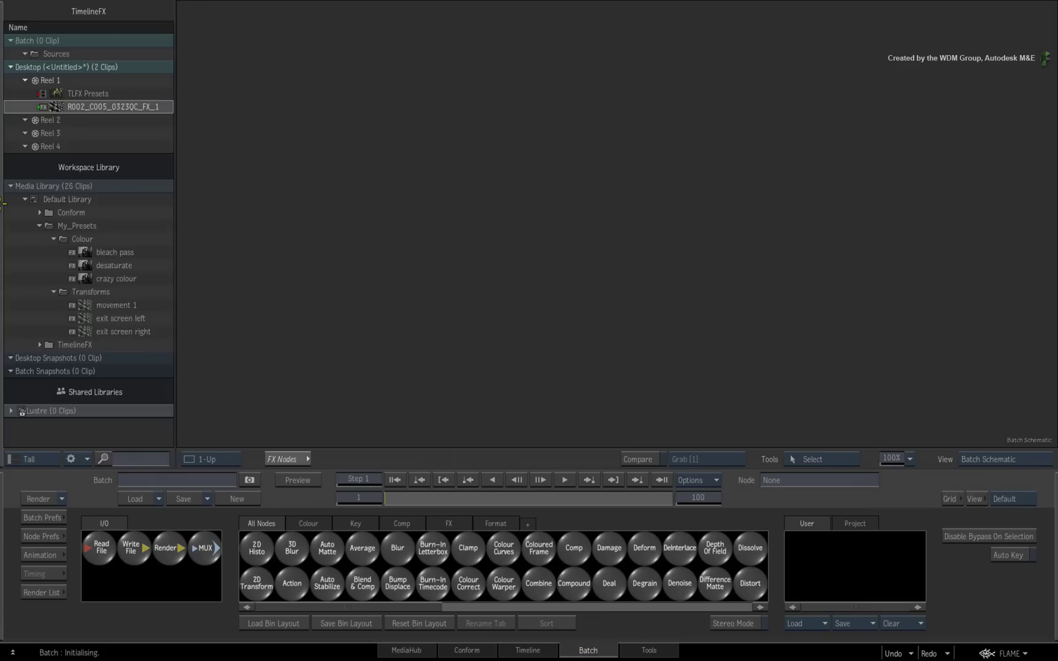
left_click_drag(46, 108, 432, 224)
left_click(433, 224)
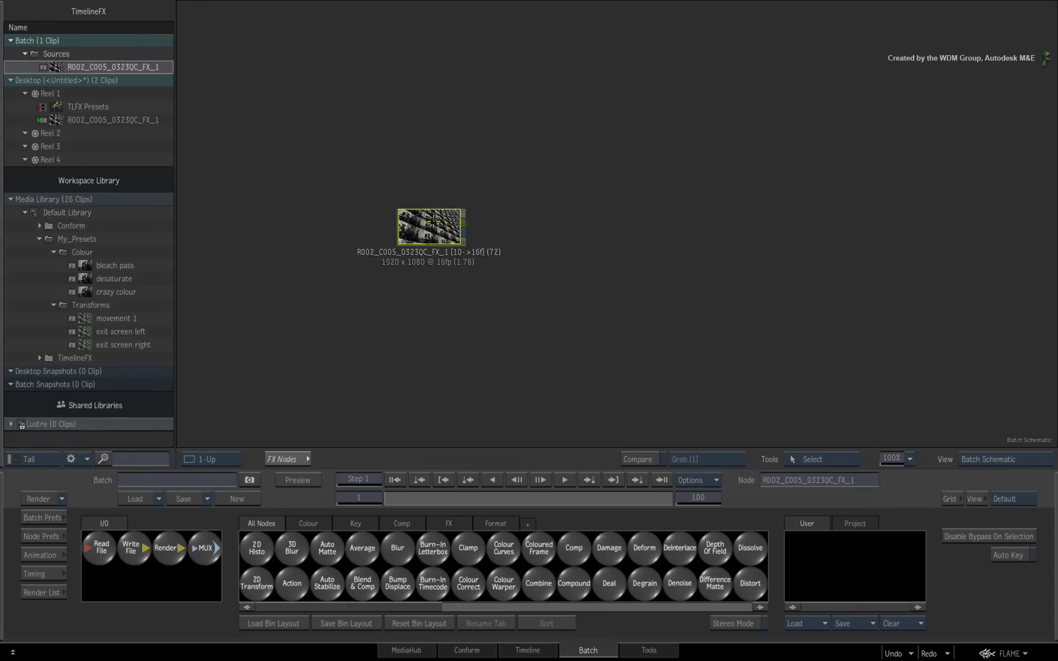
left_click(575, 553)
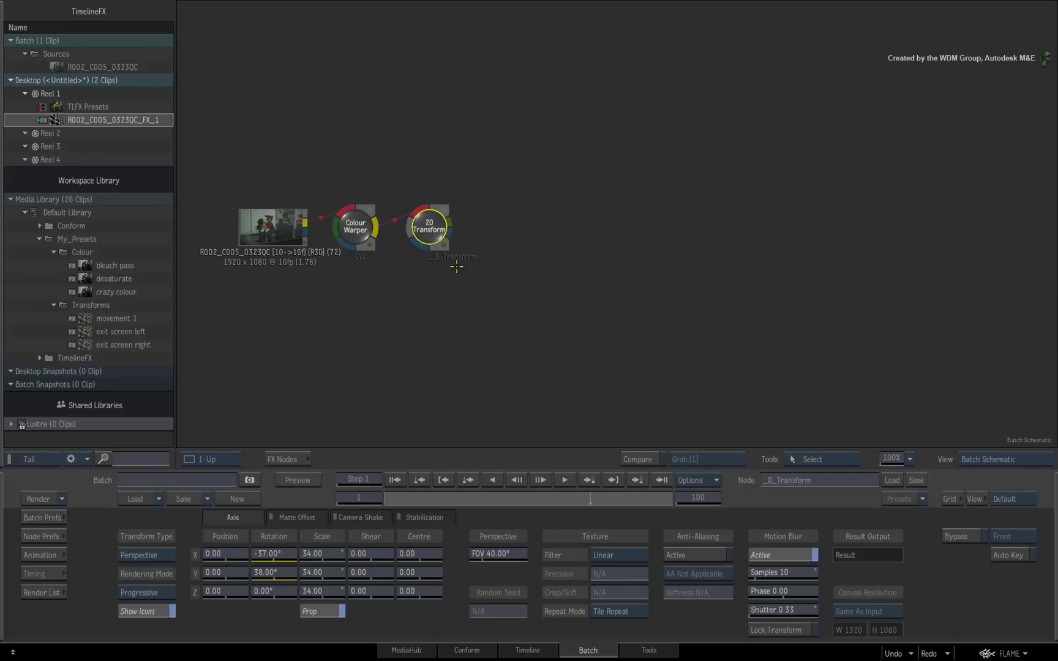
key("ctrl+Tab")
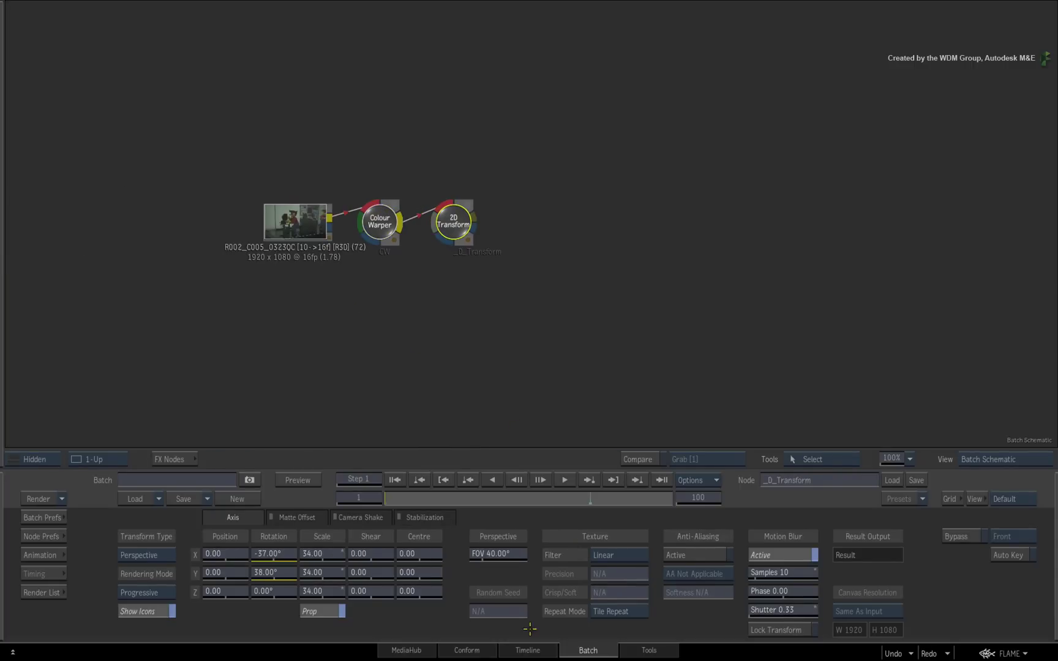
left_click(525, 650)
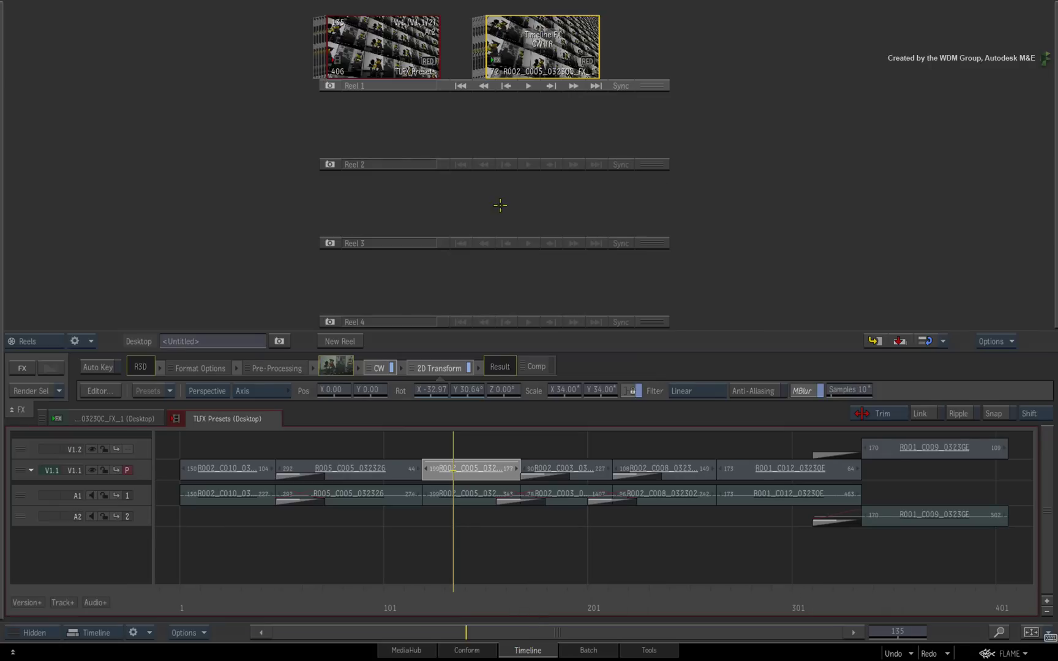
Show the media library and browse the My_Presets Colour and Transforms preset folders
key("ctrl+Tab")
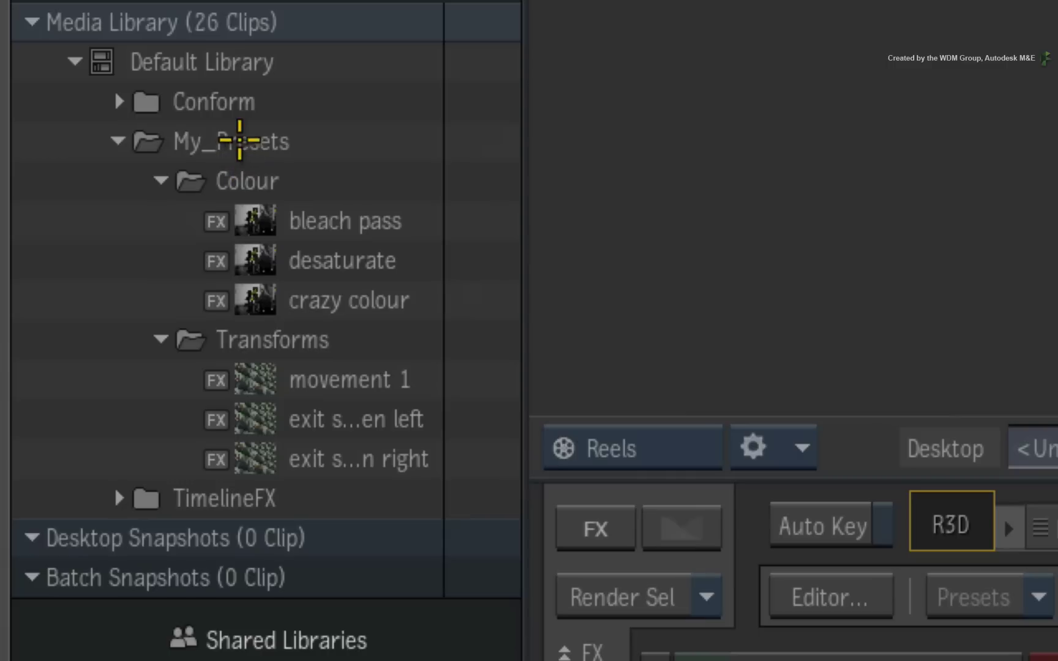
left_click(81, 239)
left_click(86, 252)
left_click(281, 343)
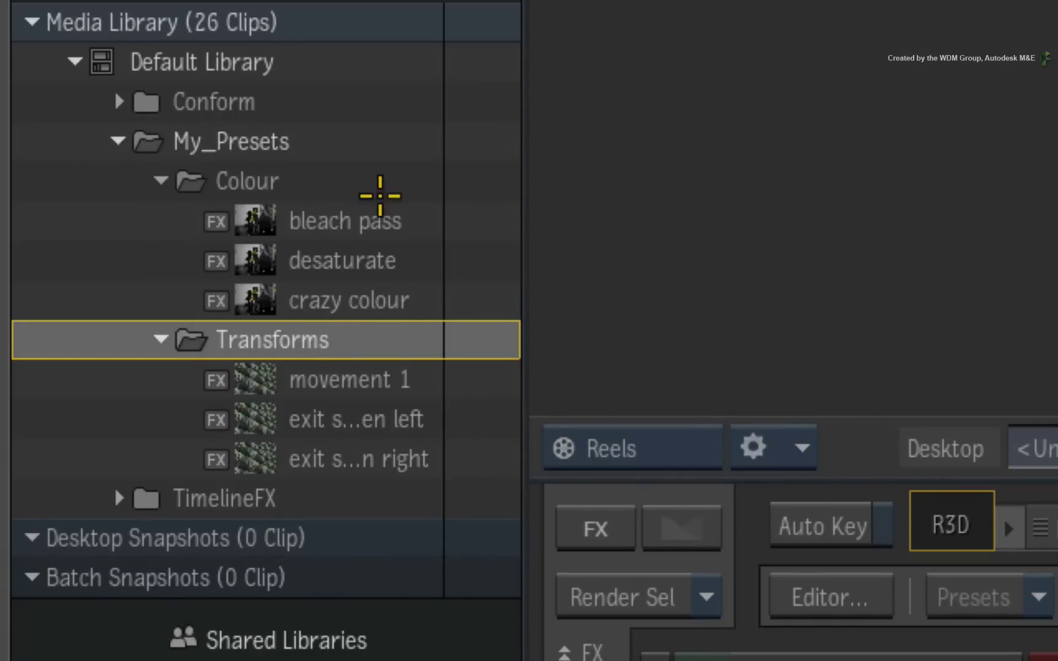
left_click(248, 140)
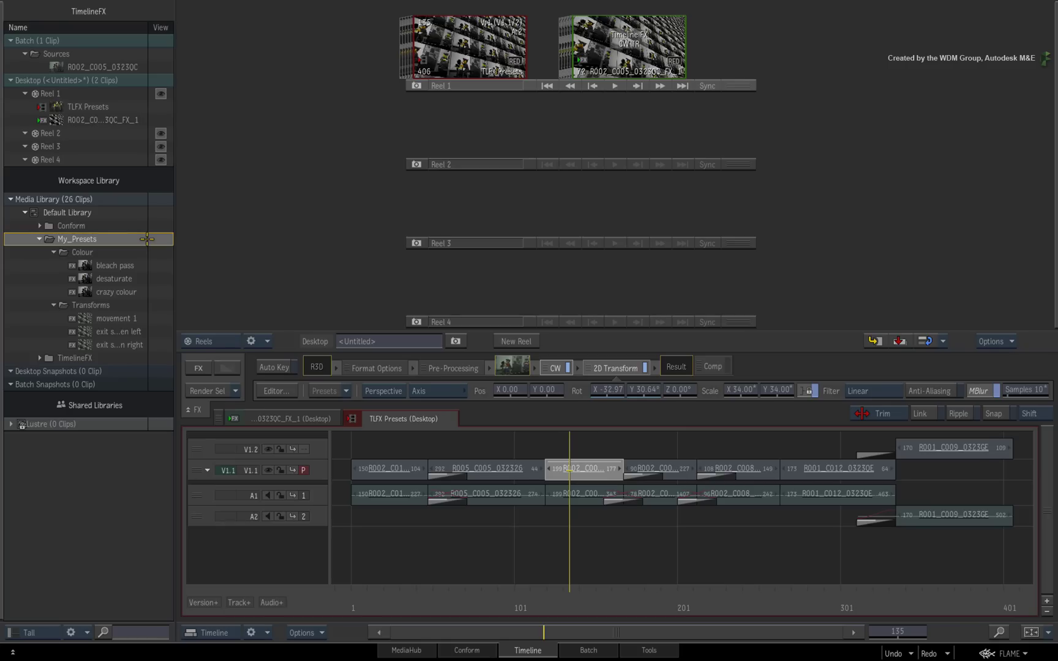
Hide the library, bring up the player, and select the R005_C005_032326 bridge segment
left_click_drag(174, 240, 2, 293)
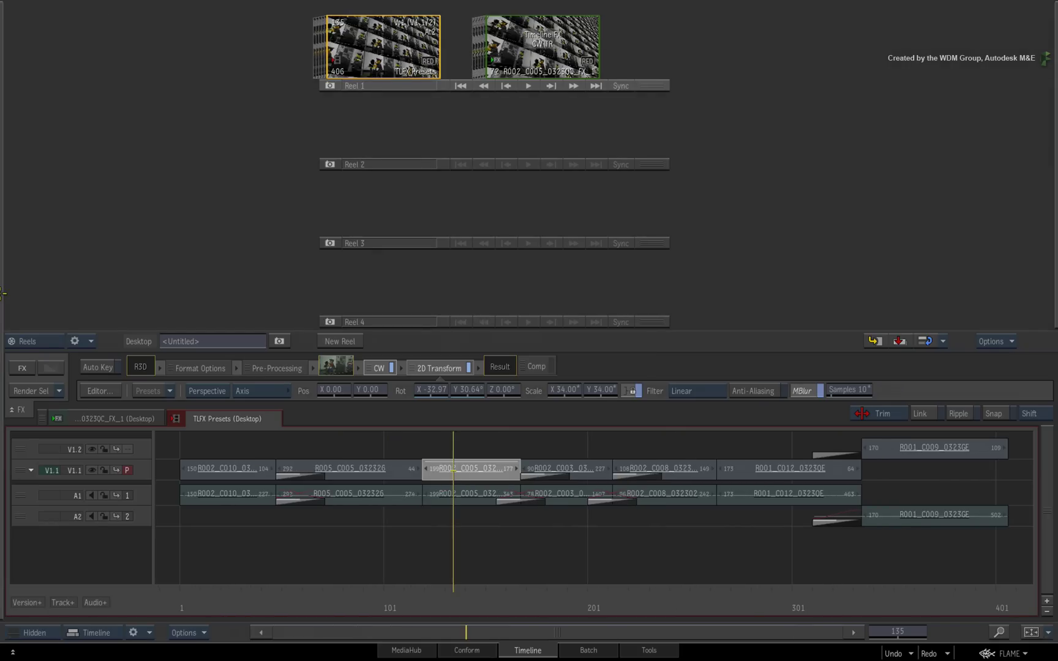
left_click_drag(616, 96, 594, 658)
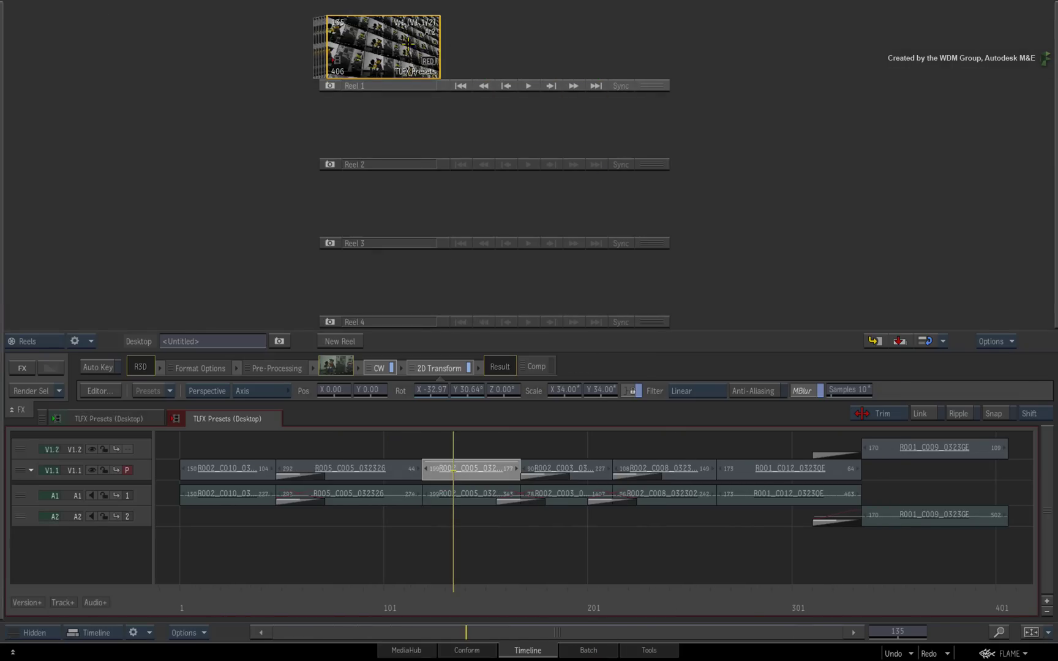
left_click_drag(407, 44, 520, 305)
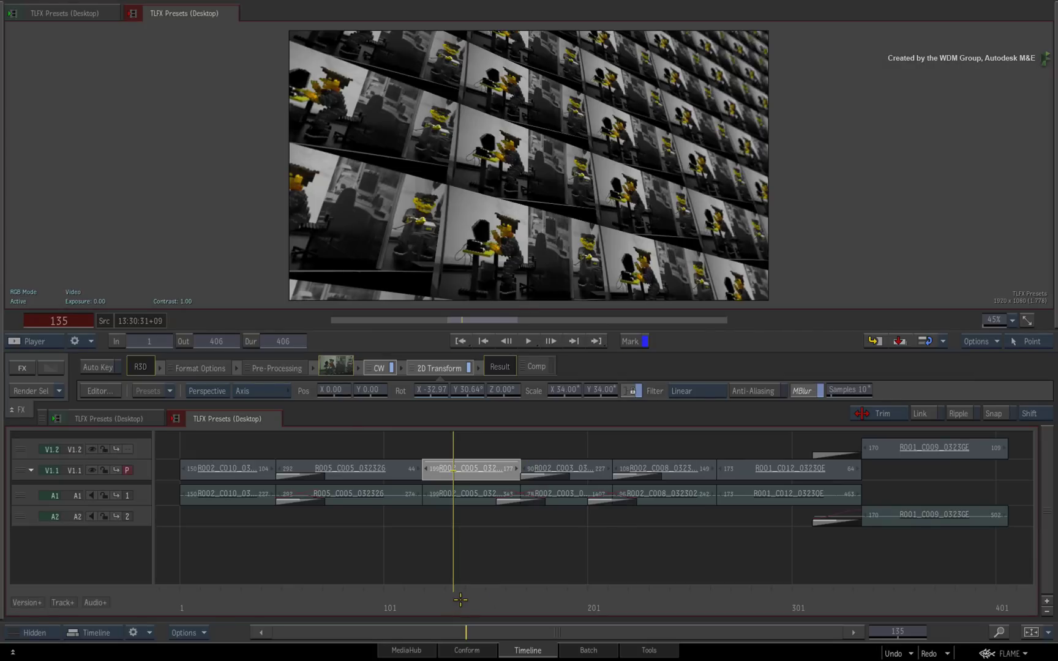
left_click_drag(459, 599, 363, 599)
left_click(395, 471)
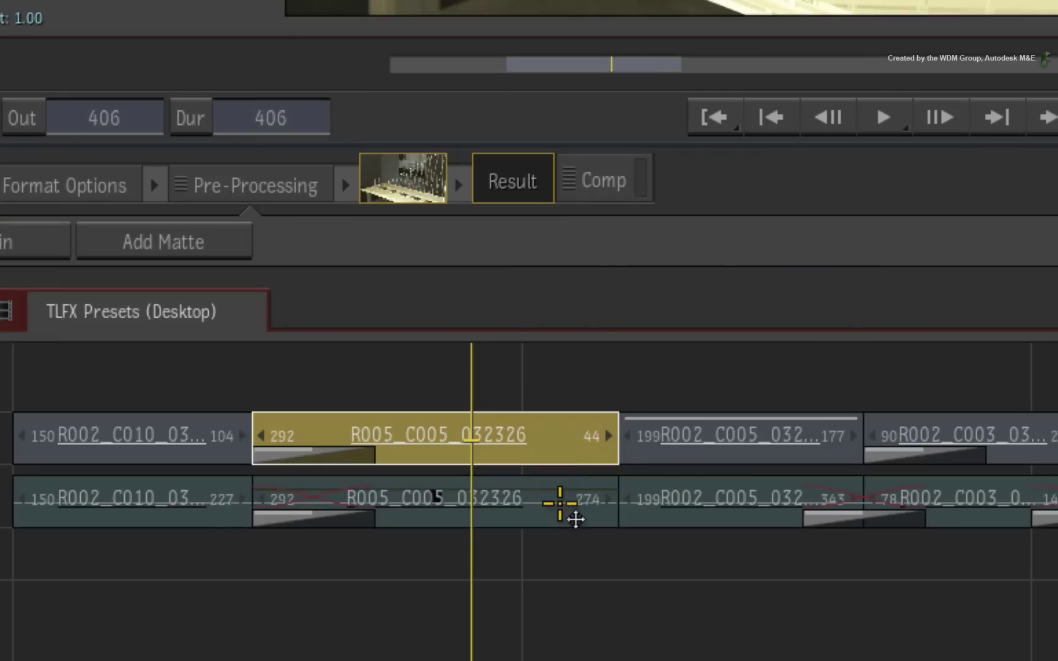
Add a Colour Warper with Black -0.350, White 1.790 and blue gamma 1.950
left_click(552, 434)
left_click(788, 208)
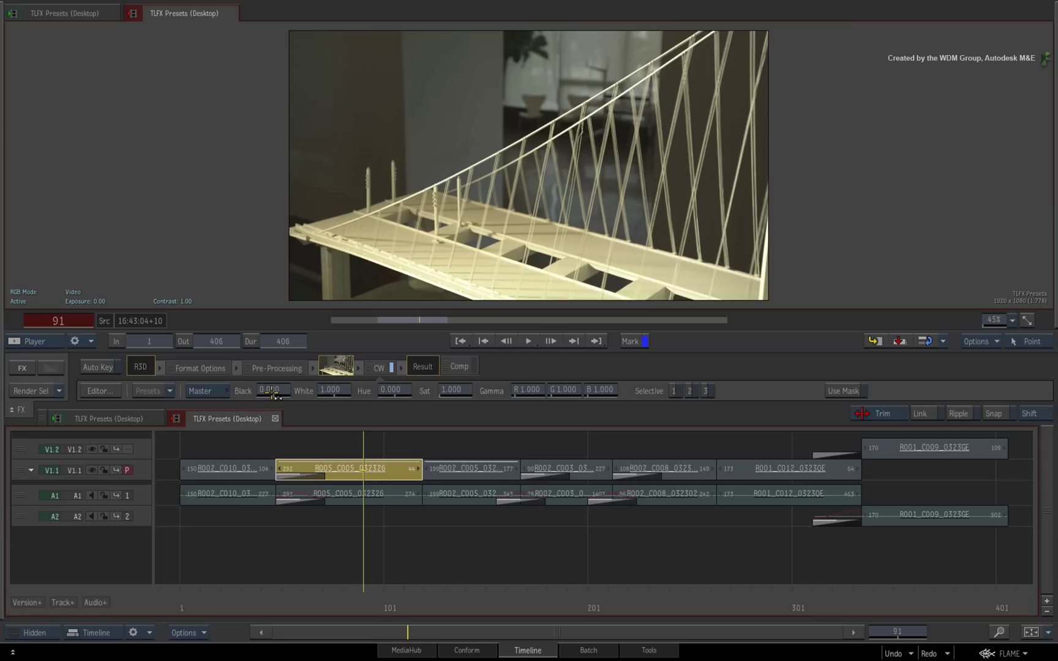
left_click_drag(245, 240, 194, 253)
left_click_drag(251, 395, 392, 386)
left_click_drag(603, 390, 668, 389)
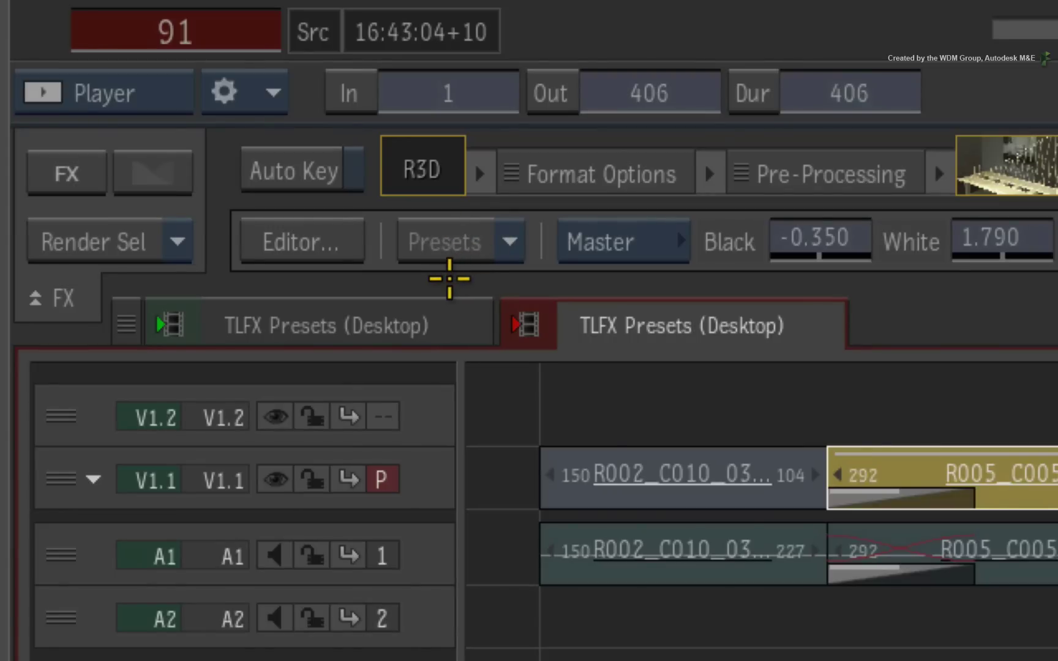
Open the Colour Warper editor's save browser and move up two directory levels to /usr/discreet
left_click(315, 245)
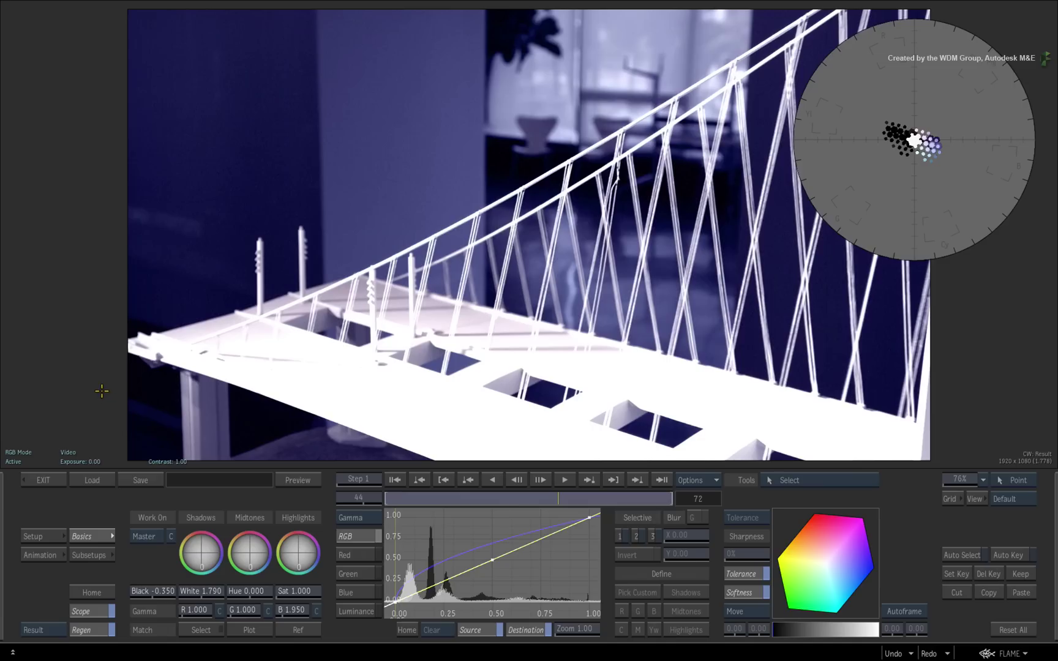
left_click(151, 481)
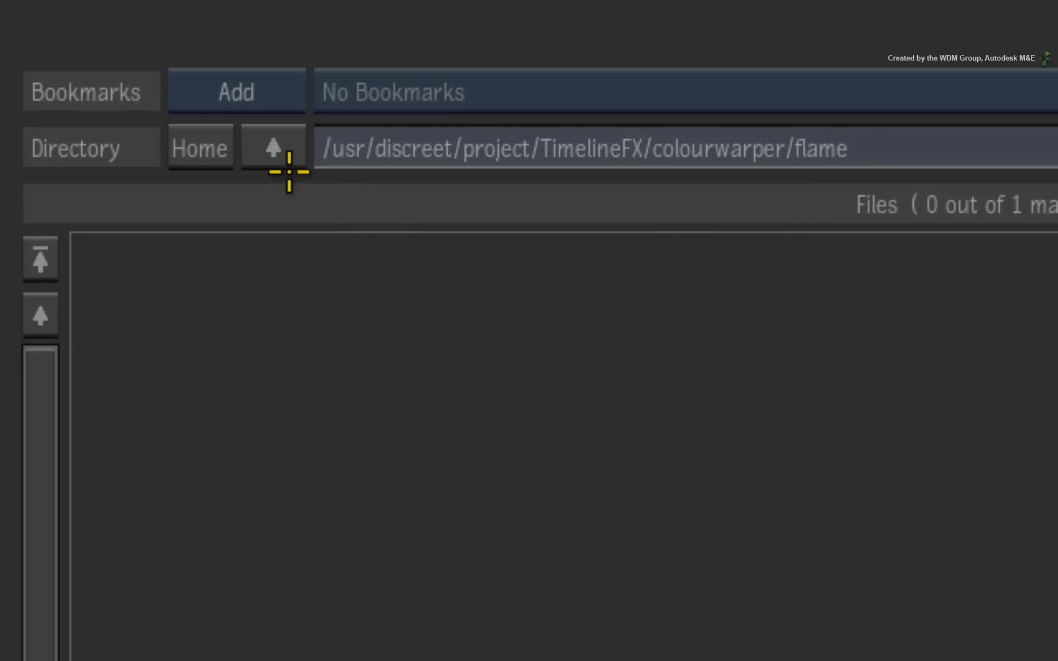
left_click(273, 143)
left_click(273, 142)
left_click(266, 146)
left_click(266, 146)
left_click(266, 145)
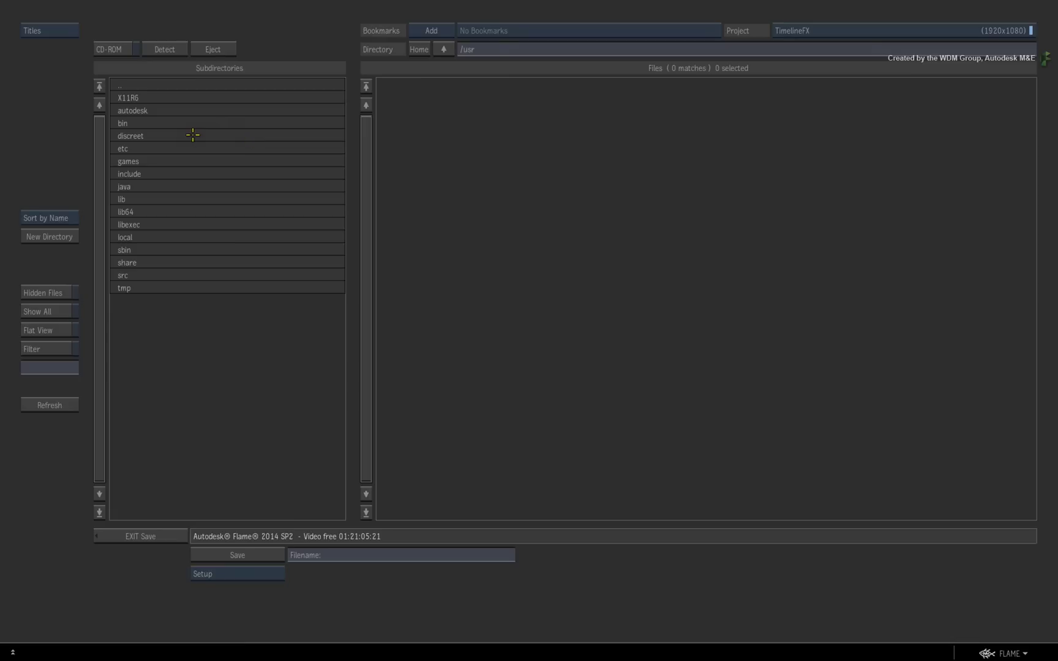
Create a 'presets' folder in /usr/discreet/flamepremium_2014.0.2/colourwarper as the save location
left_click(193, 136)
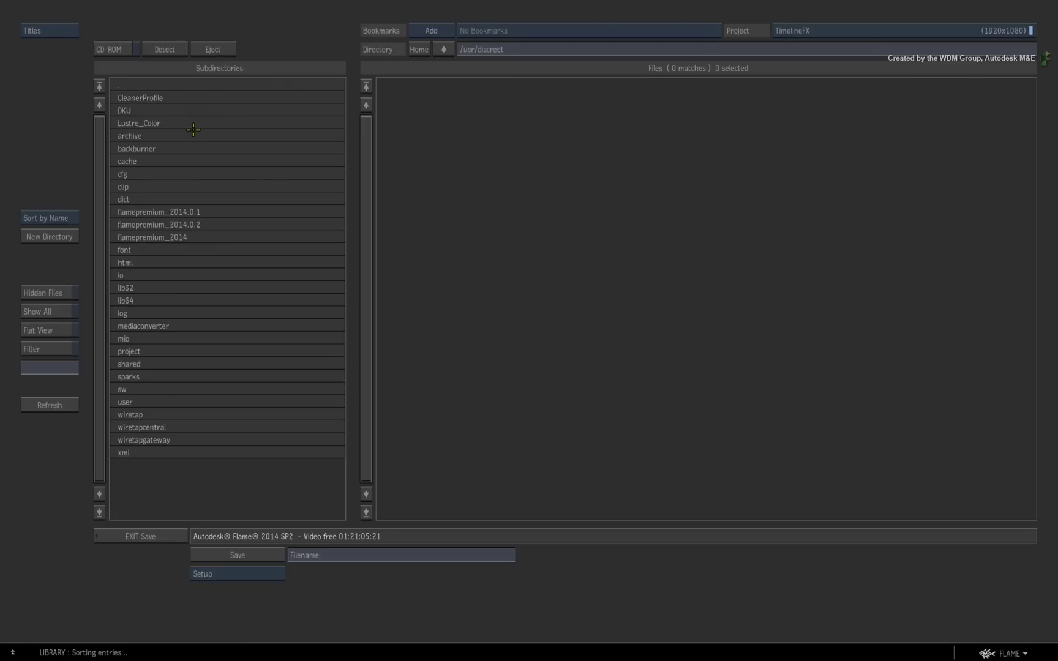
left_click(200, 224)
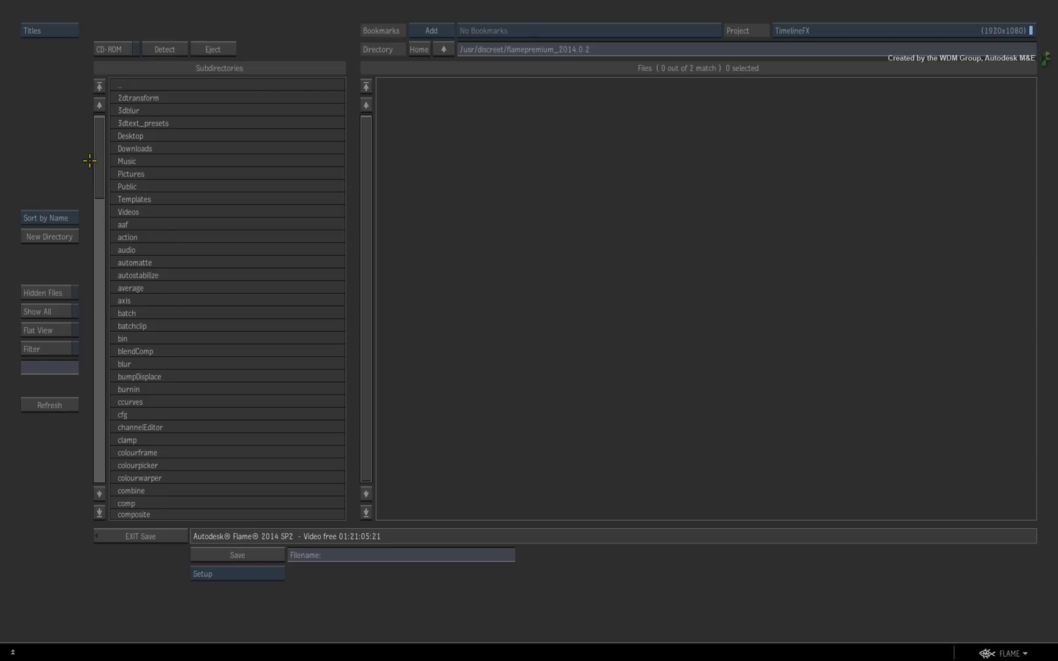
left_click_drag(98, 160, 98, 202)
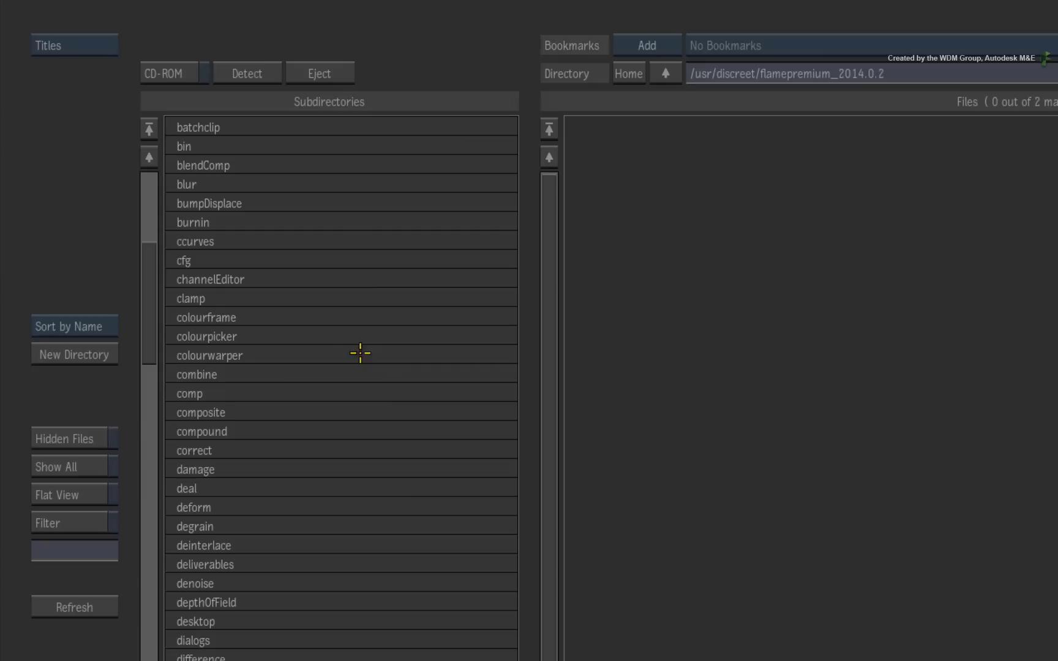
left_click(212, 237)
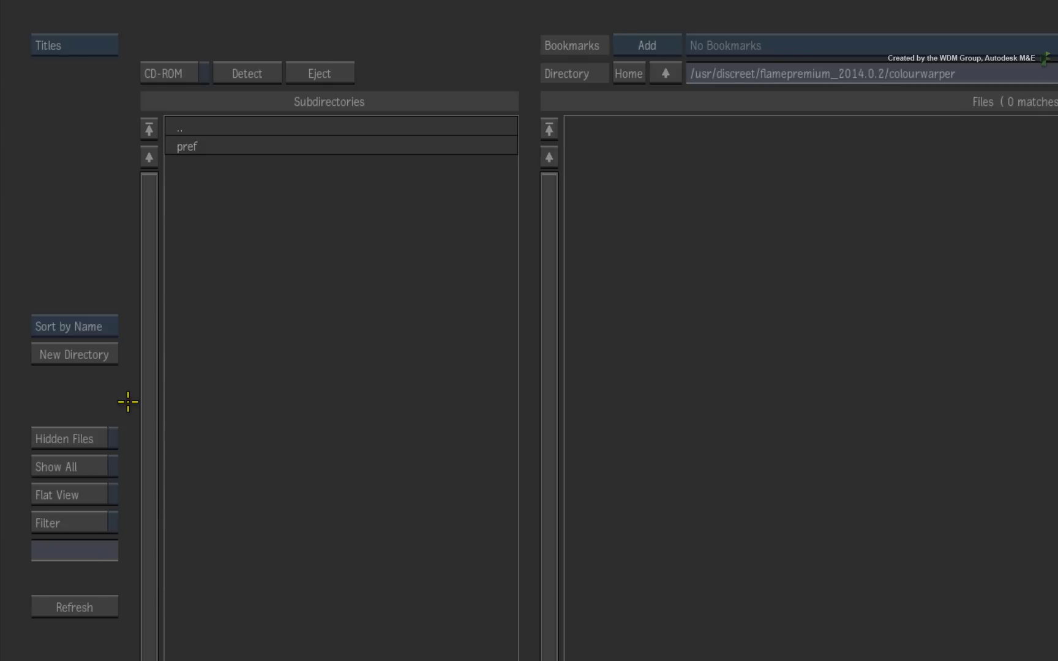
left_click(62, 358)
type("presets")
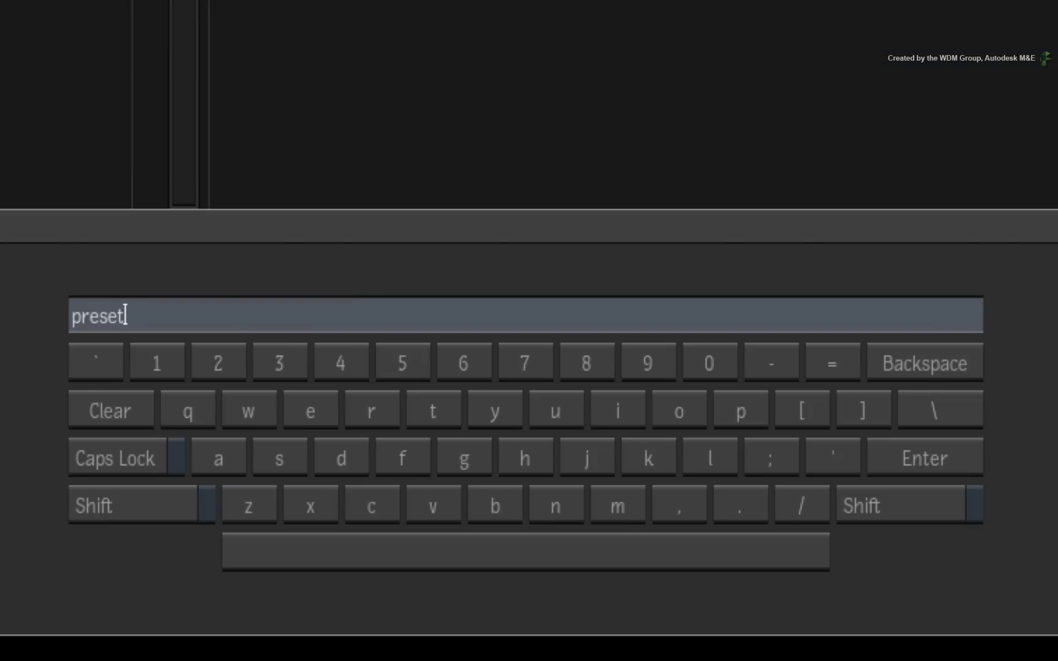
key("Return")
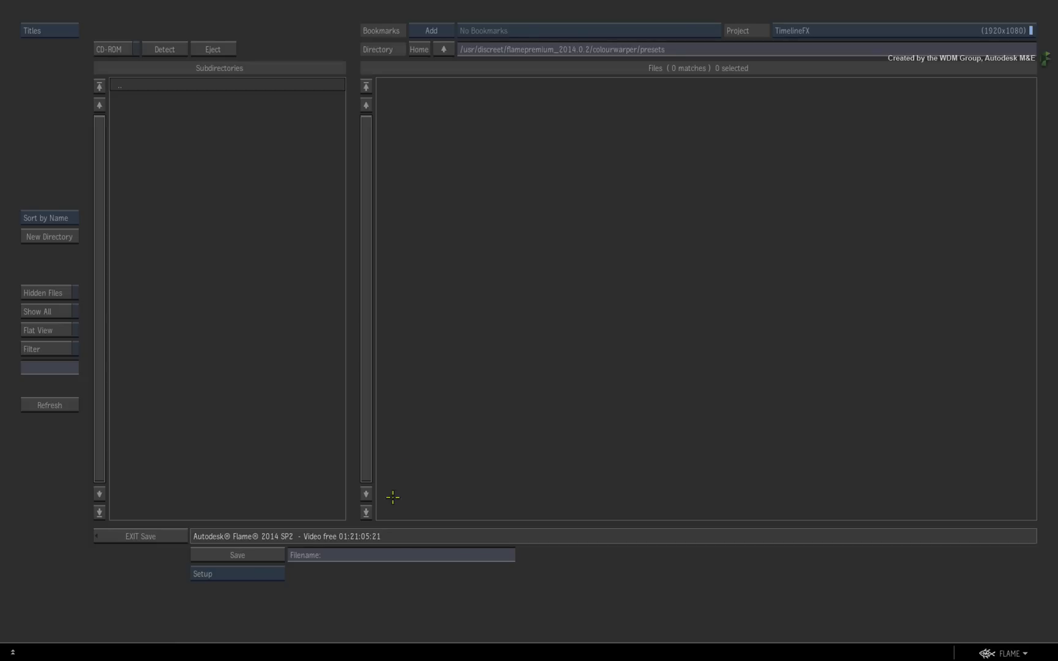
Save the grade as 'blue_bleach' in the presets folder and exit the Colour Warper
left_click(382, 556)
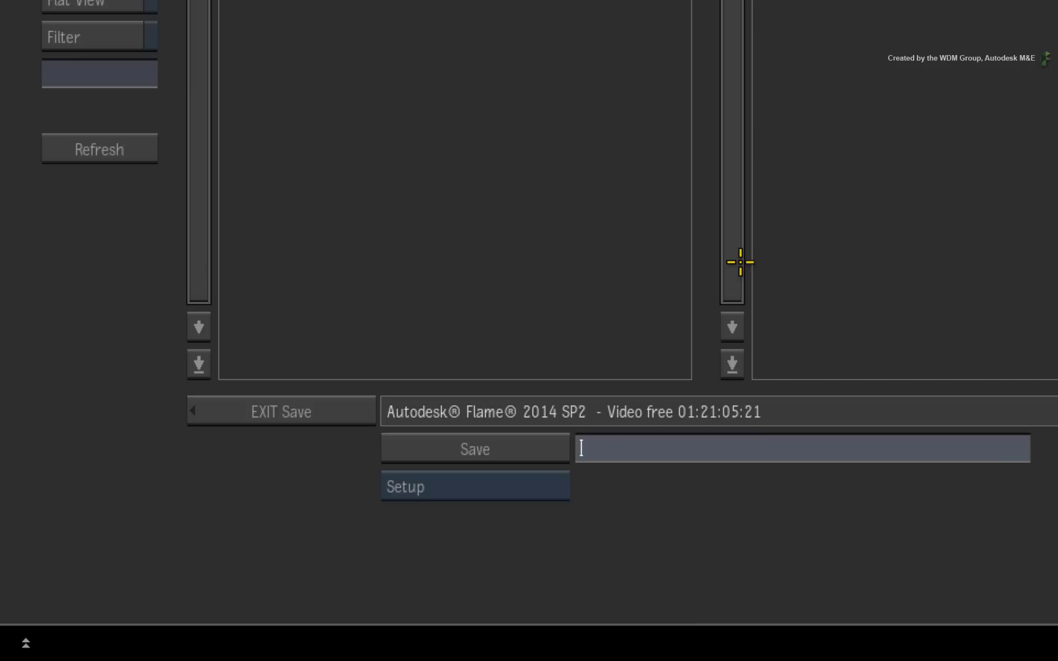
type("blue bleach")
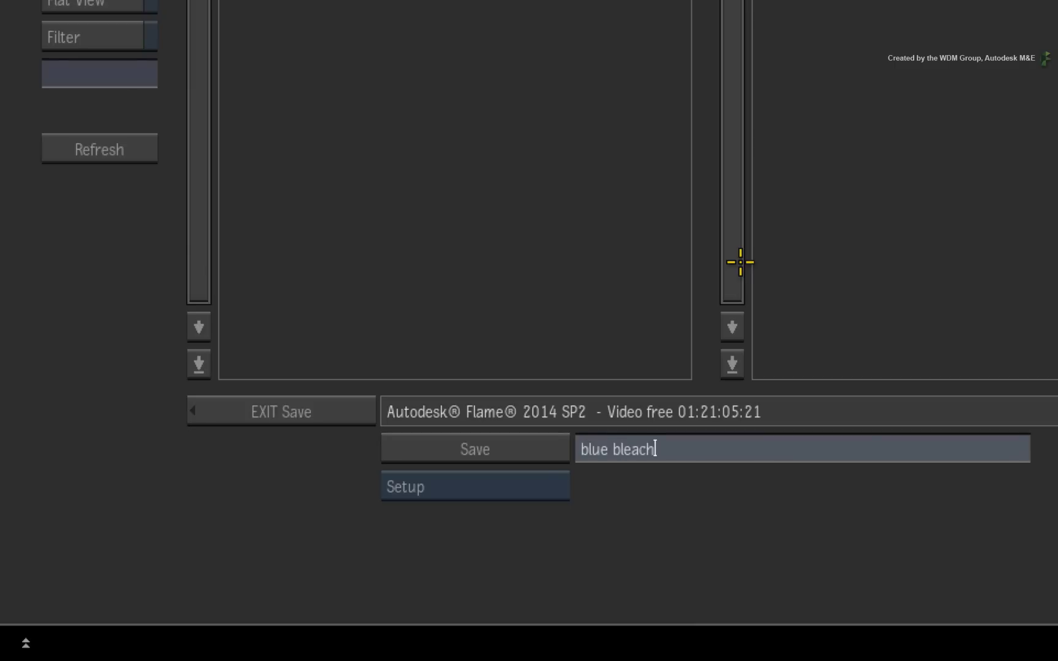
key("Return")
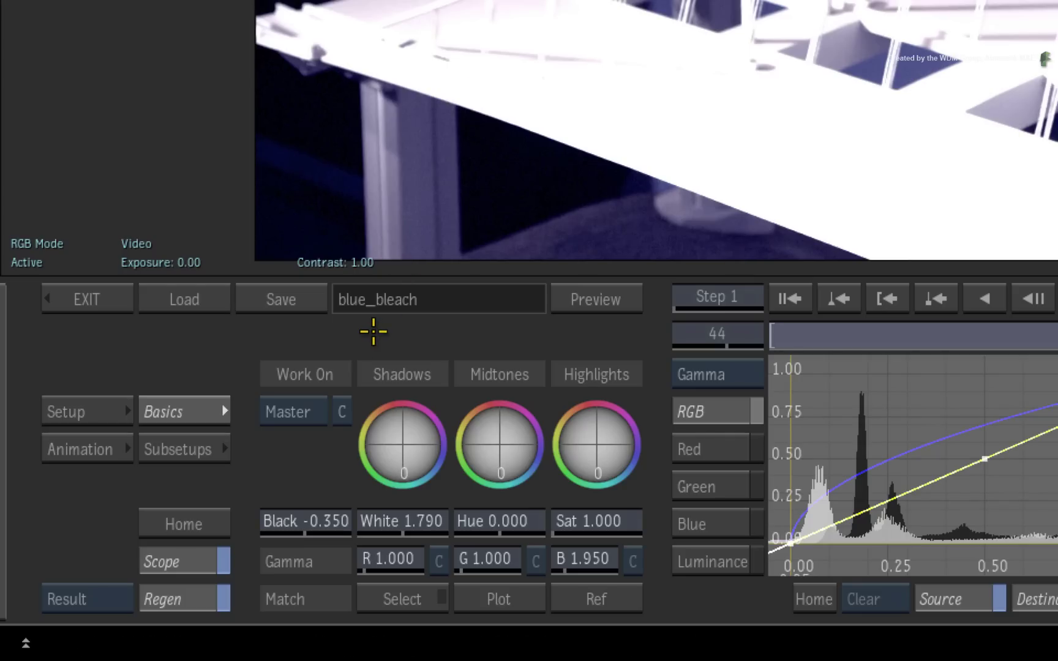
left_click(99, 305)
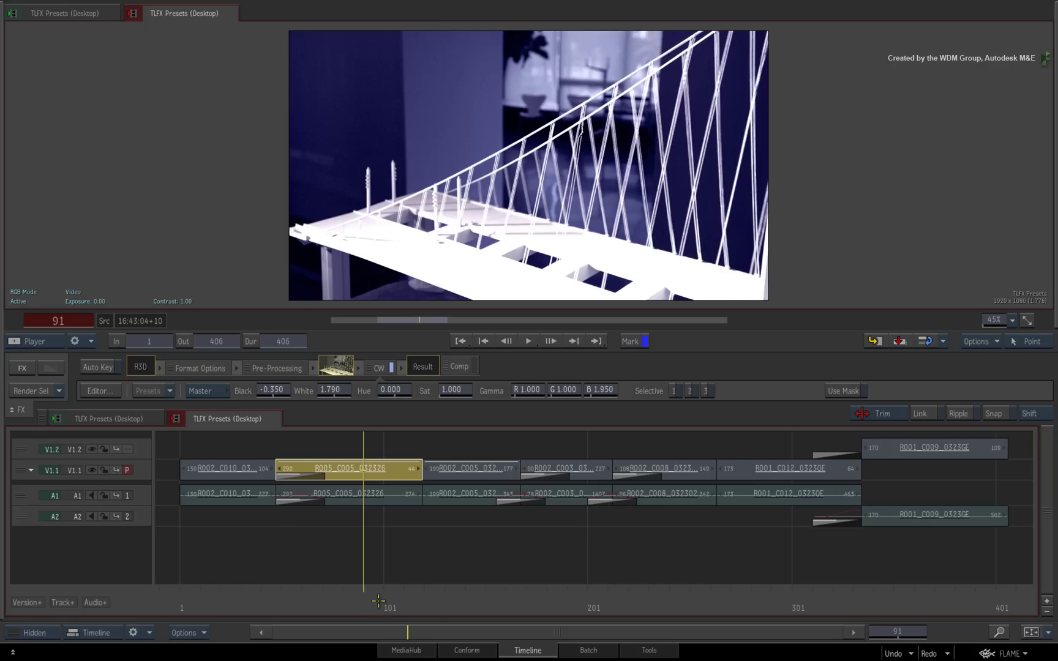
Select the dinosaur shot's timeline segment and add a Colour Warper effect to it
left_click_drag(364, 597, 685, 579)
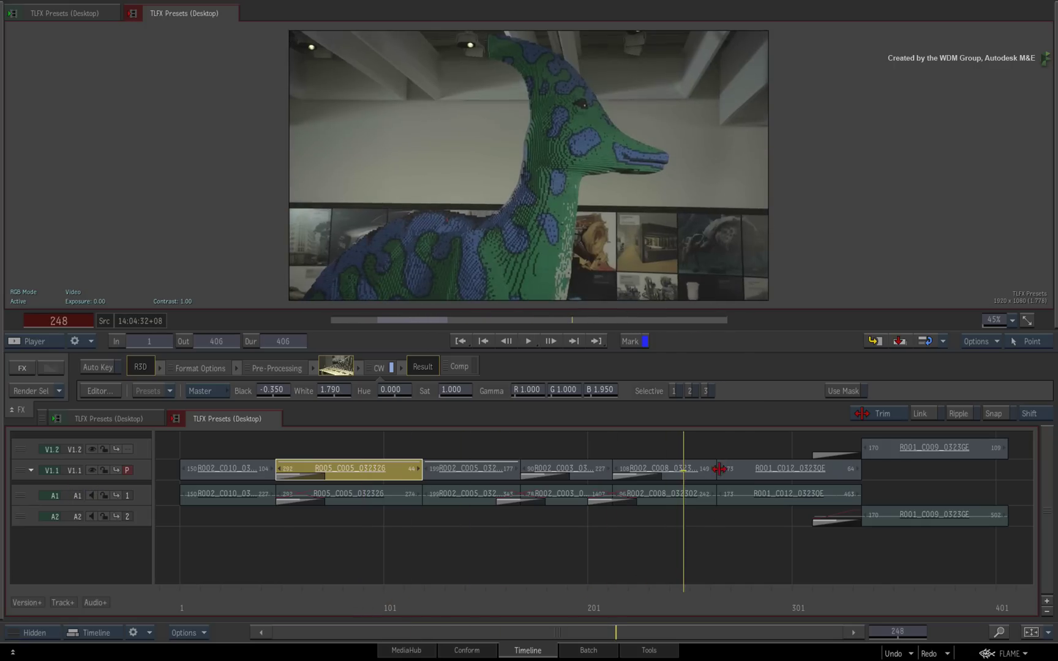
left_click(702, 469)
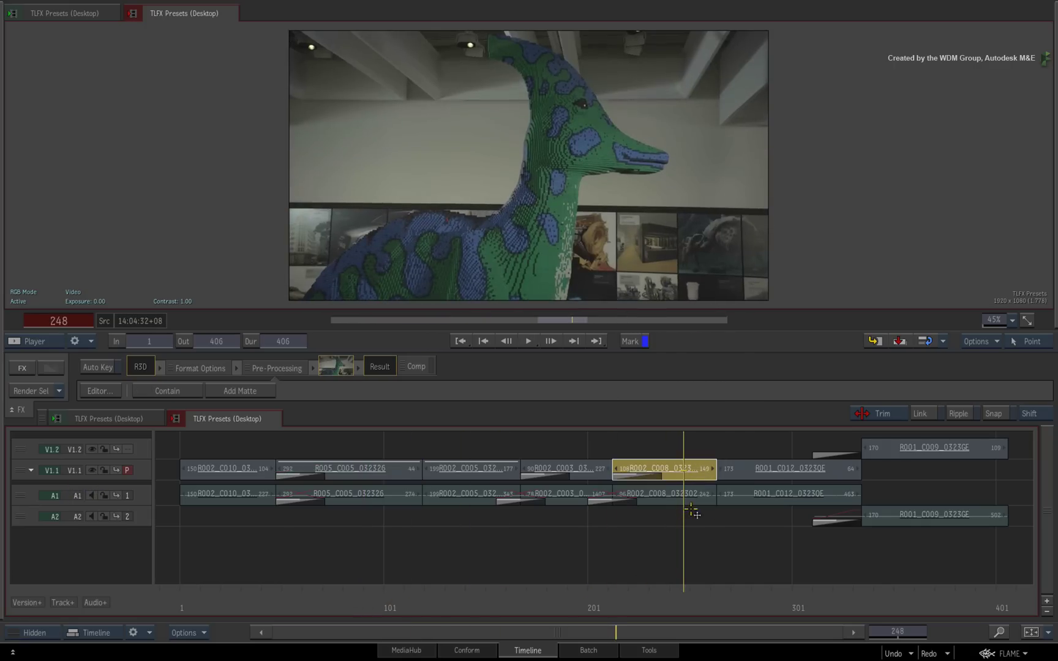
left_click(706, 470)
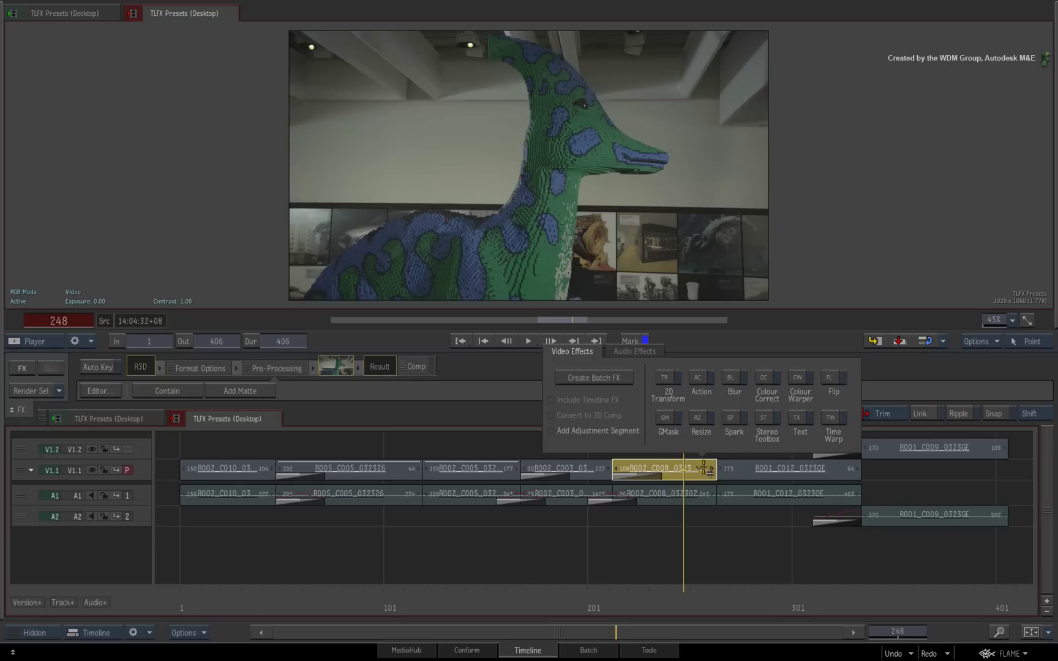
left_click(797, 378)
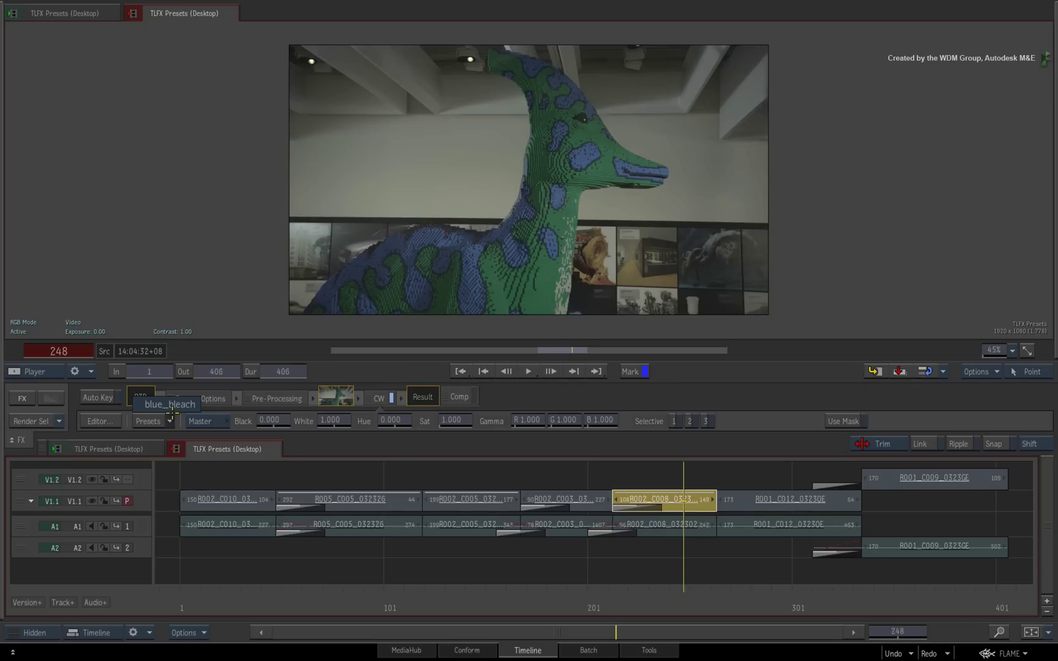
Replace the dinosaur segment's setup with the blue_bleach preset and scrub to review the blue tint
left_click(171, 407)
left_click(564, 368)
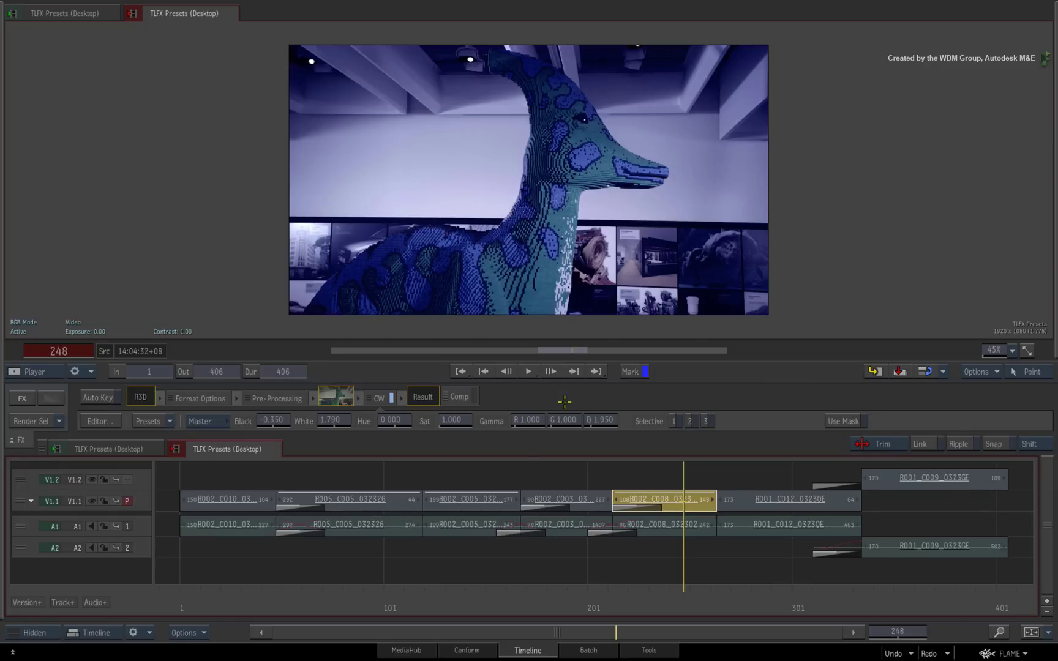
left_click_drag(681, 601, 750, 591)
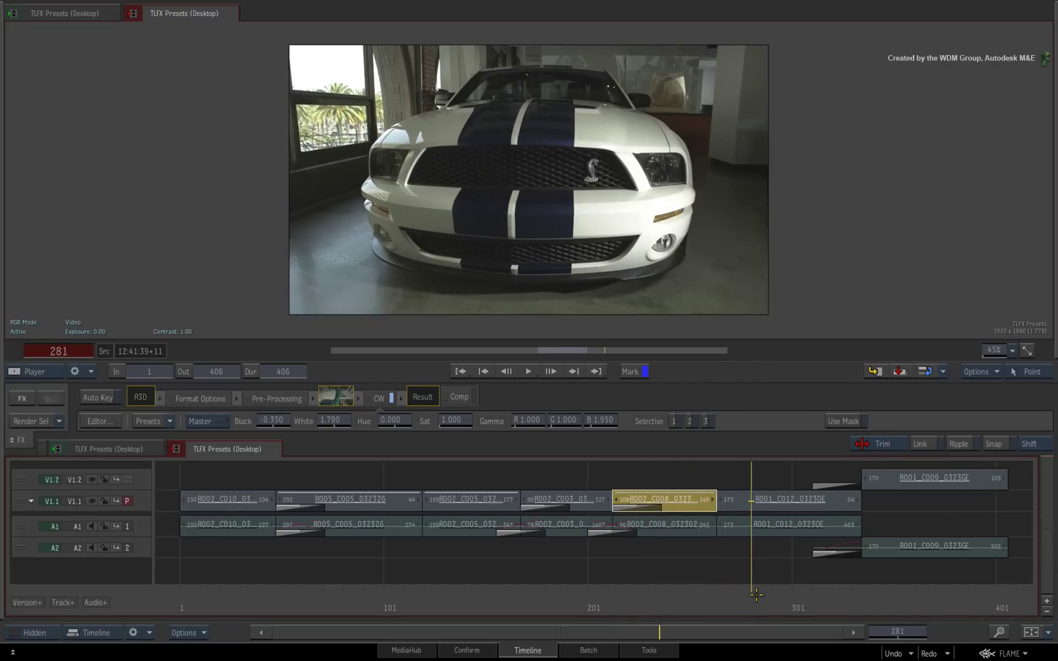